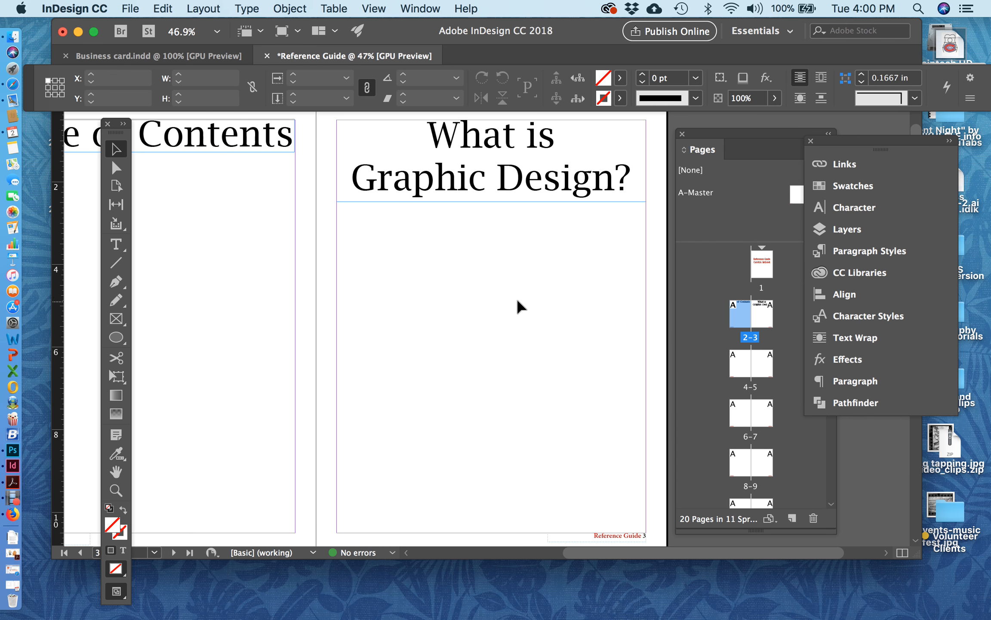
click(117, 244)
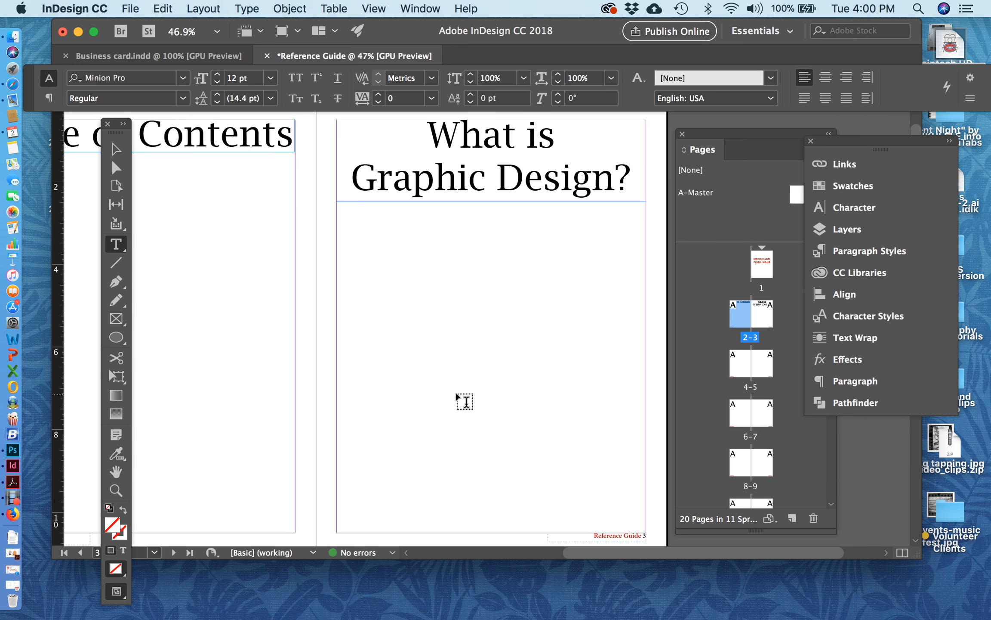
drag(337, 224, 465, 327)
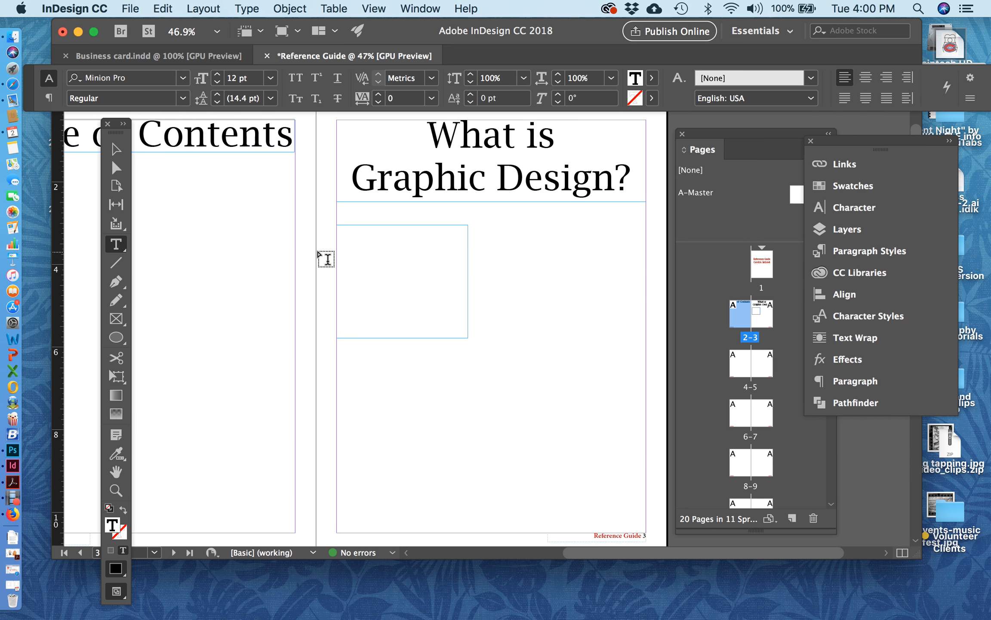
click(116, 149)
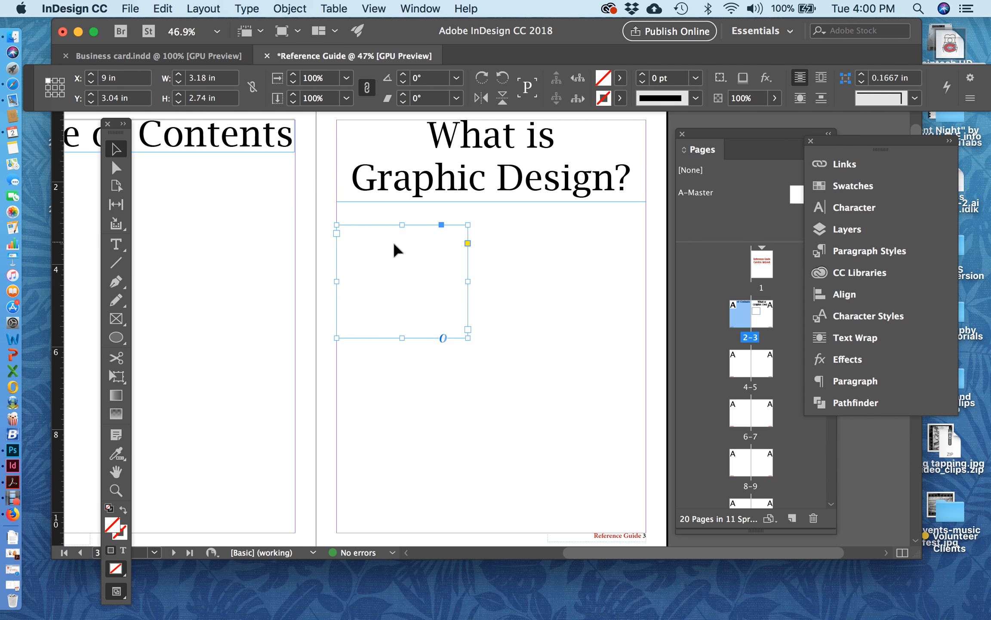
key(BackSpace)
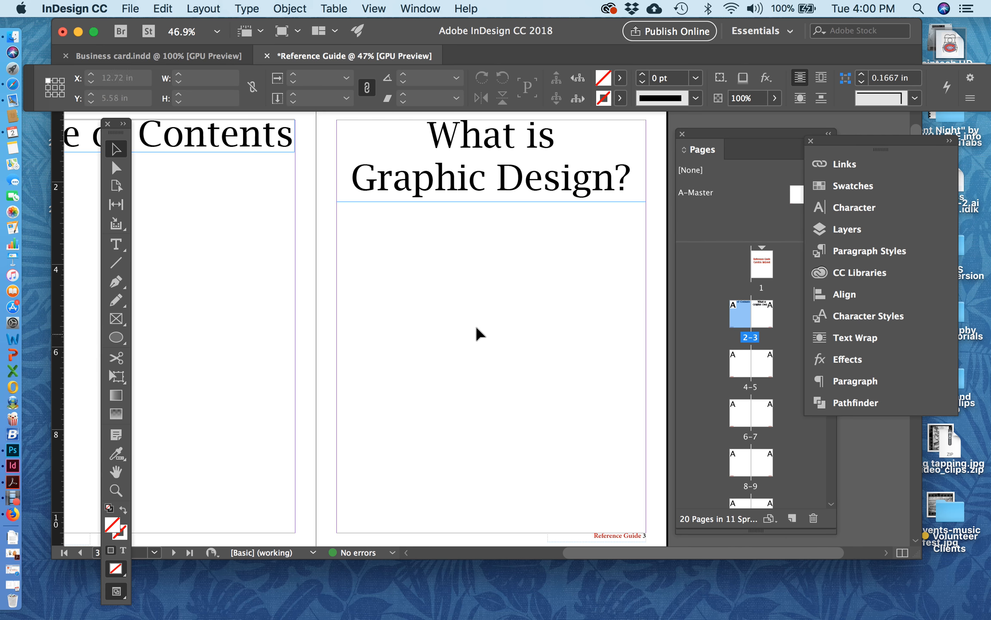
scroll(474, 323, up, 2)
scroll(474, 322, right, 2)
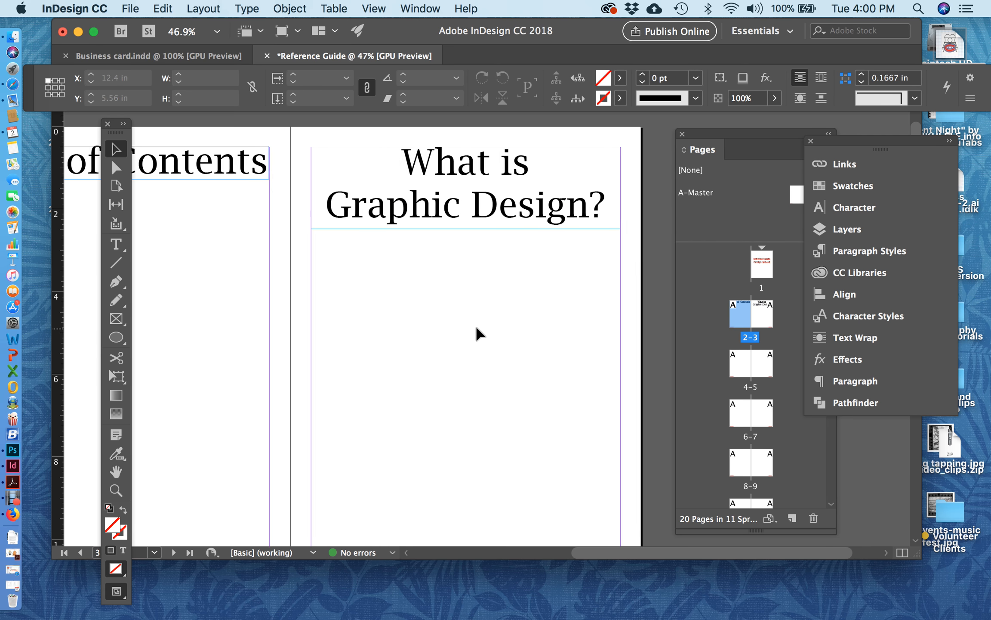
click(512, 188)
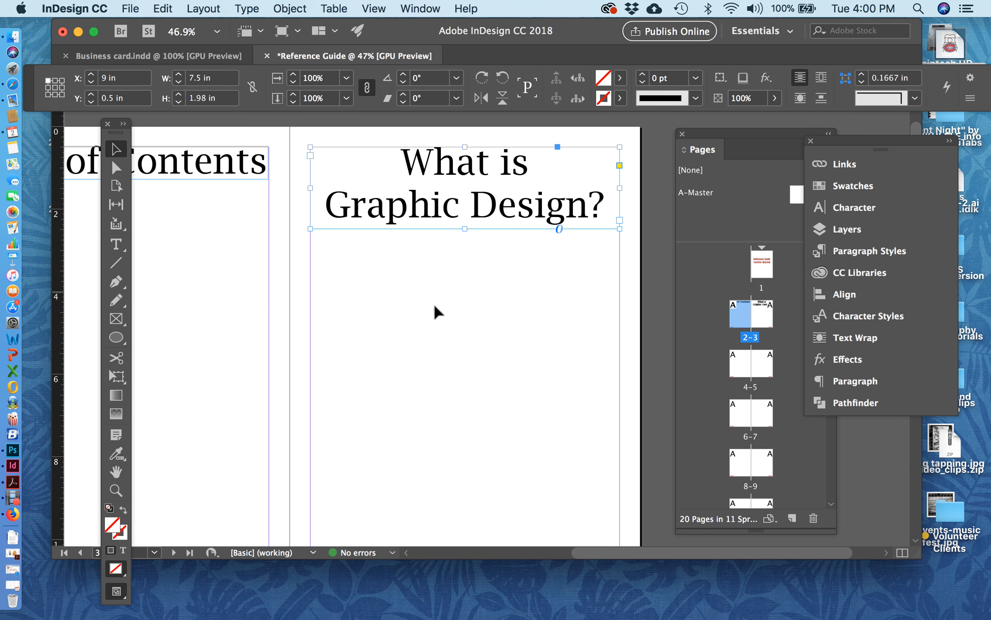
click(401, 301)
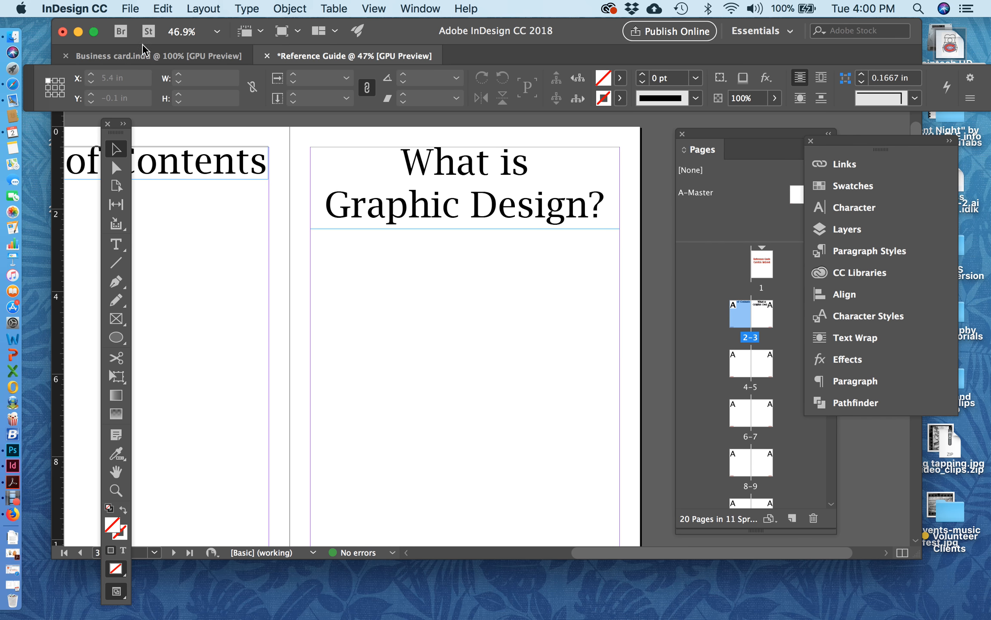
Search this Mac by file name for "what is graphic" and load the Word document What is Graphic Design for placement.
click(130, 9)
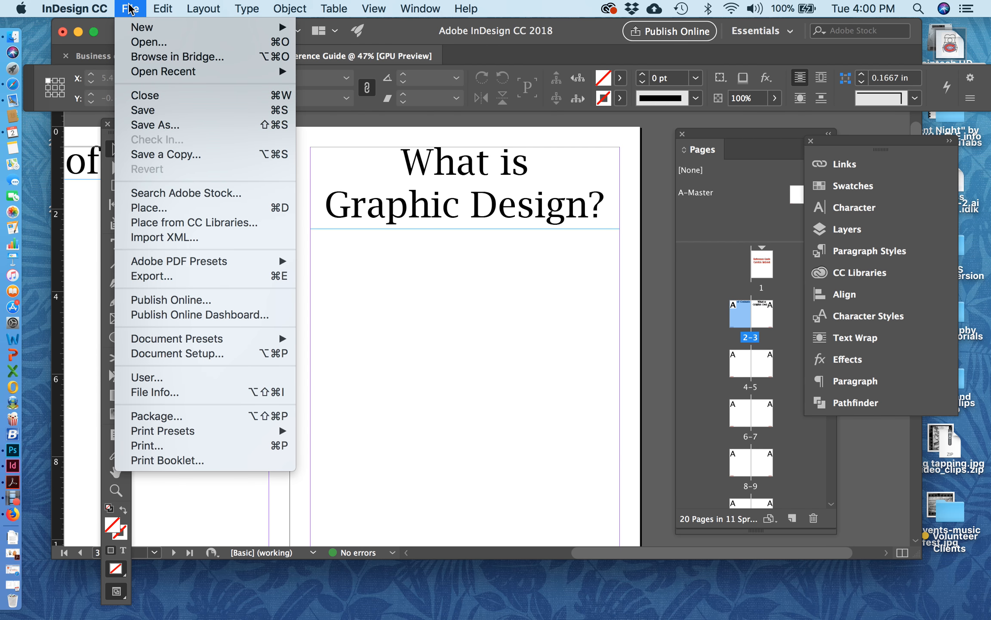
click(142, 208)
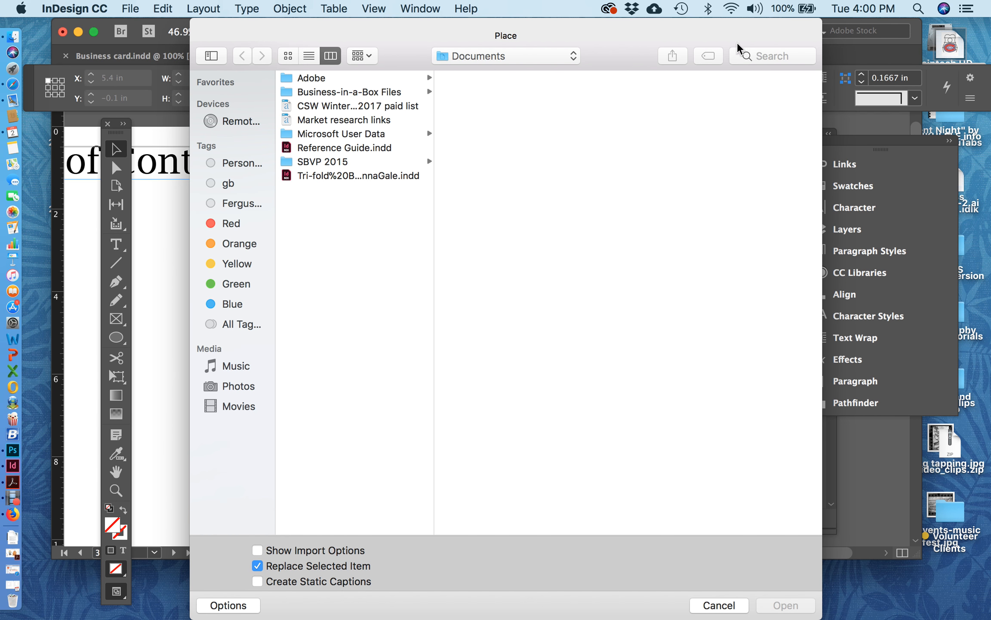
click(771, 54)
text(what i)
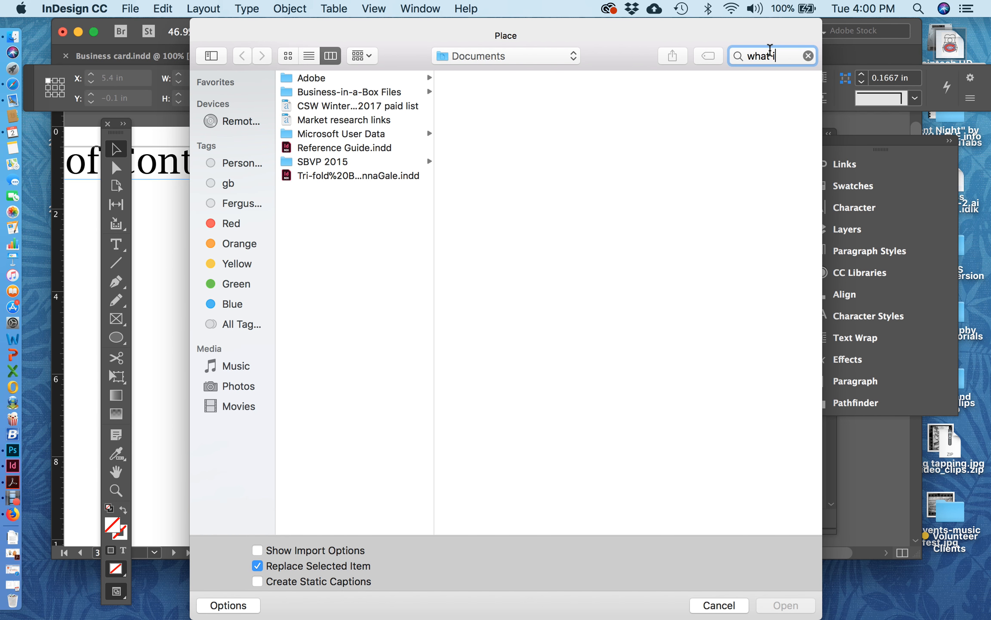
text(s graphic)
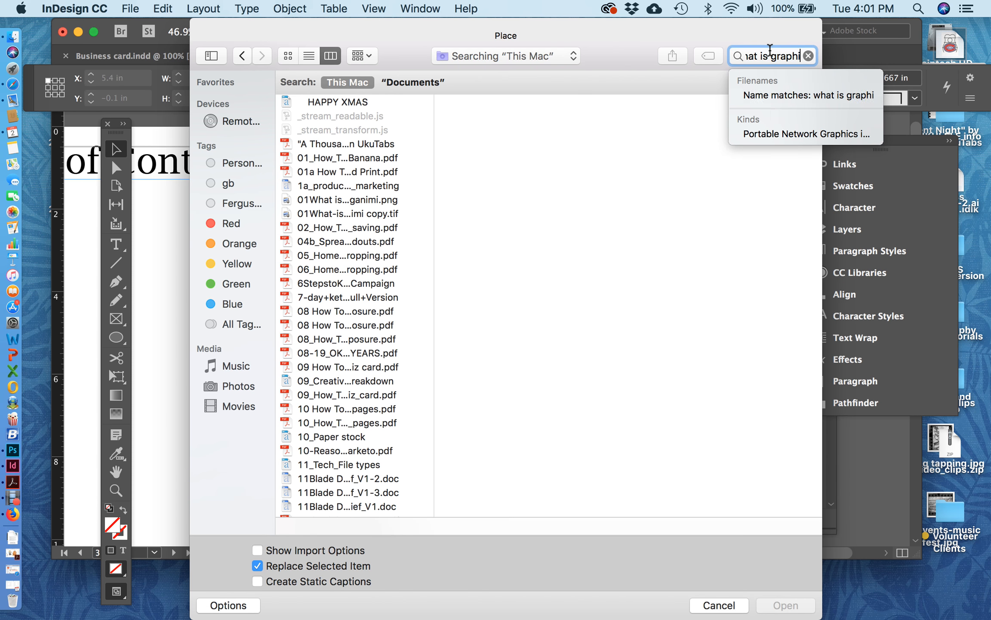
click(778, 95)
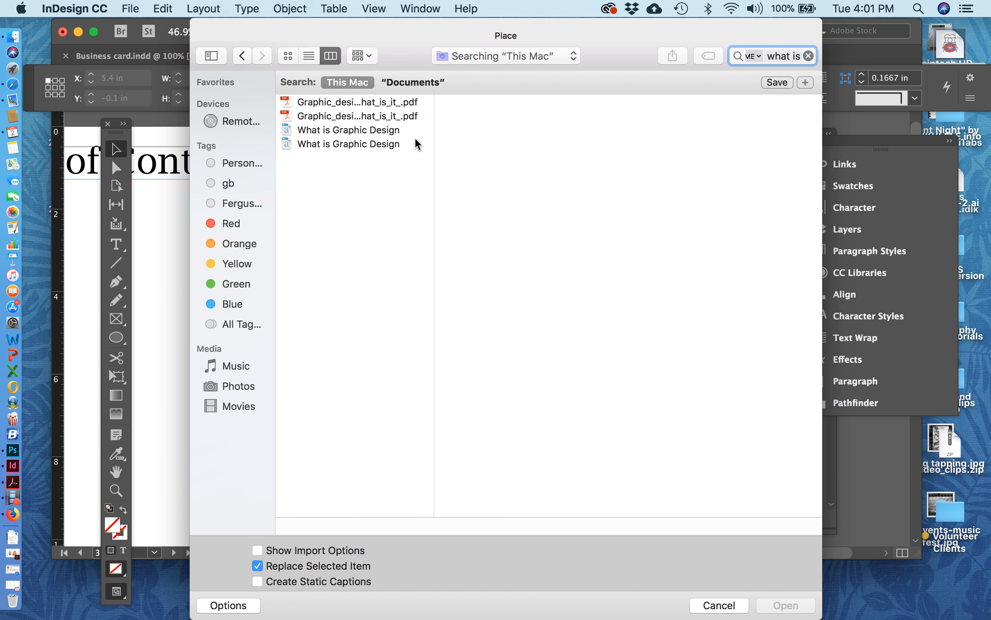
click(348, 129)
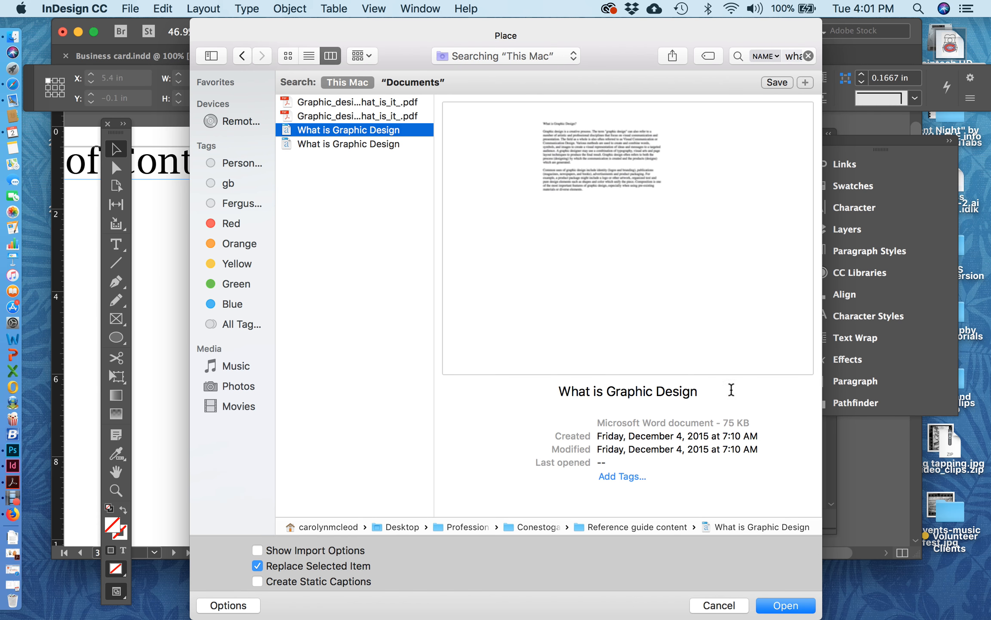
click(783, 606)
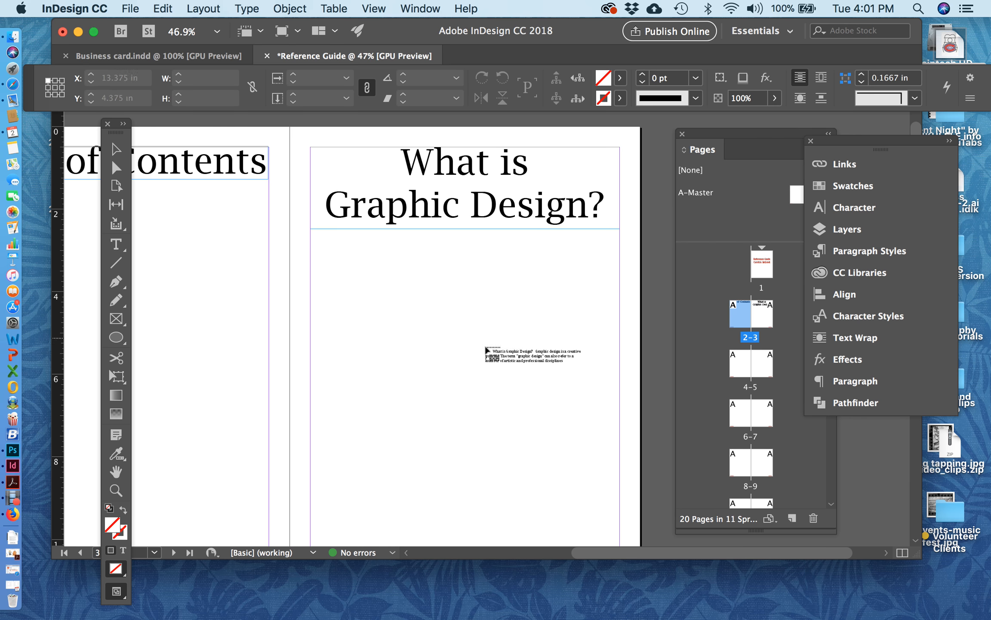
scroll(484, 344, down, 1)
scroll(483, 344, down, 3)
scroll(484, 345, right, 1)
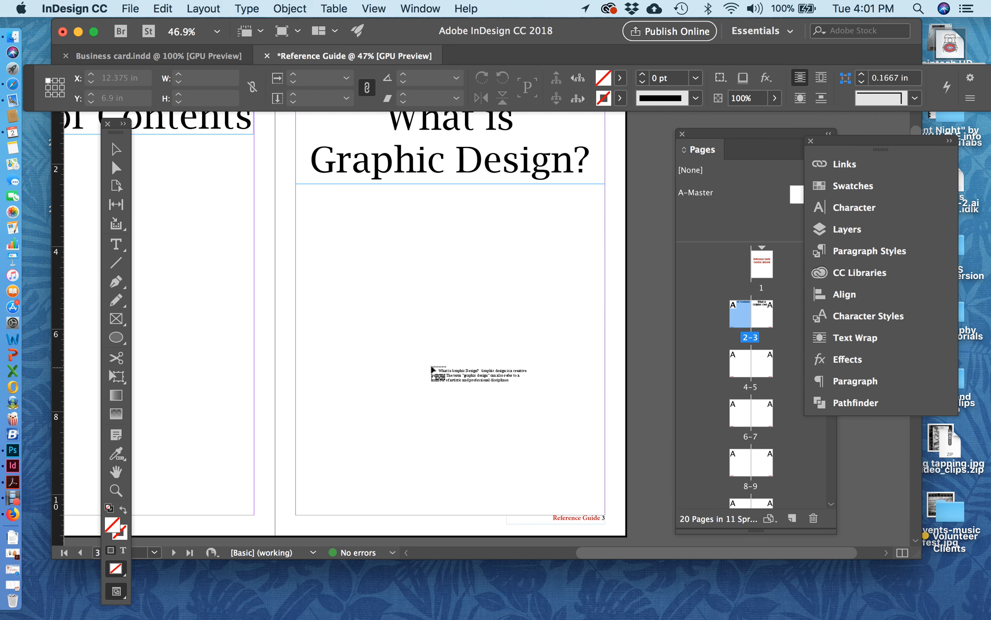
click(448, 367)
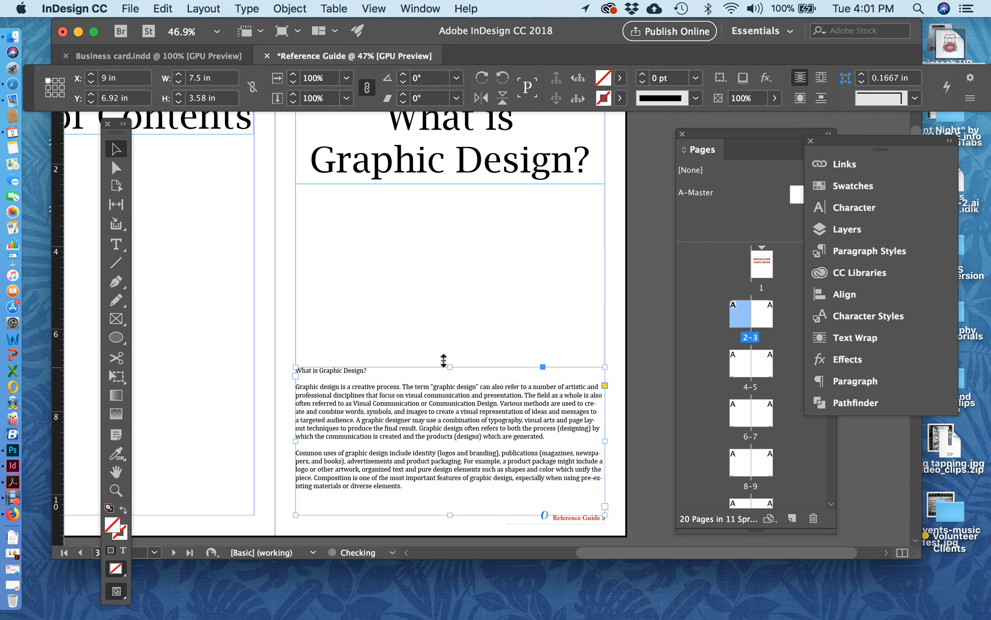
key(super+z)
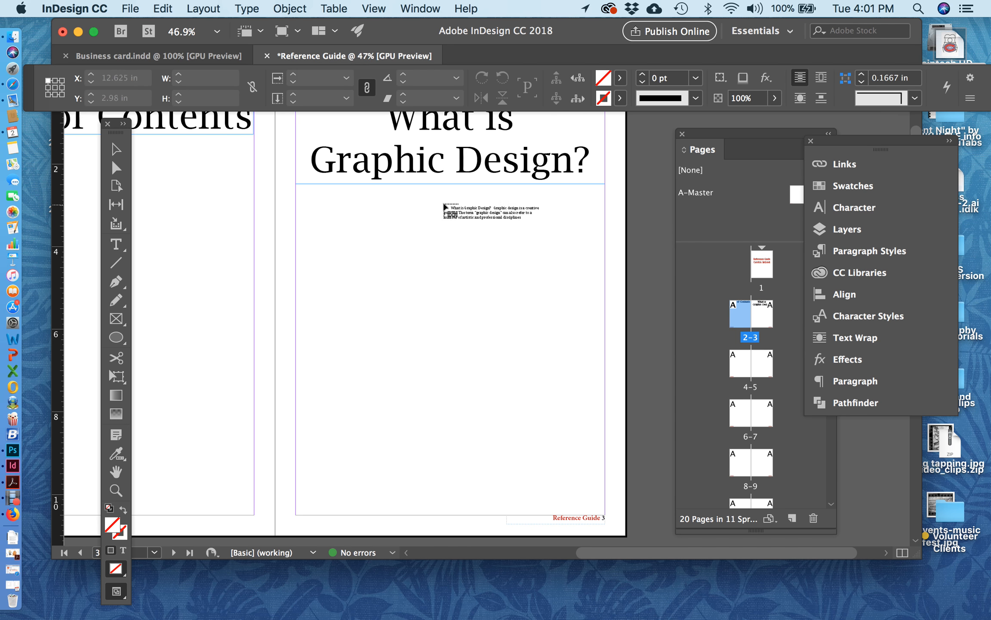
Place the loaded text across page 3's margins just below the heading and shorten its frame to about 3.06 in high.
click(443, 205)
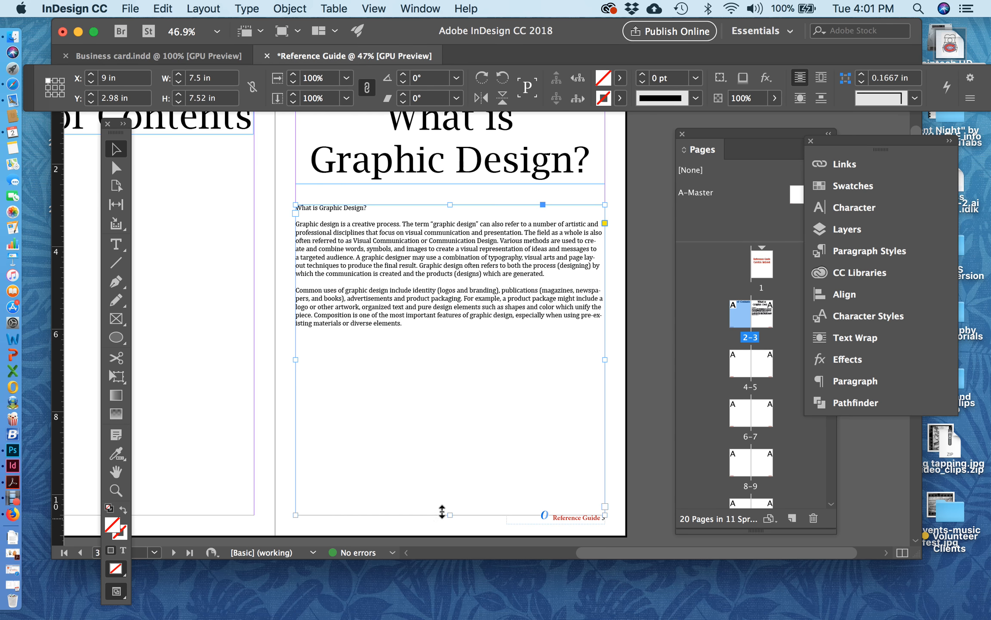
drag(443, 508, 450, 331)
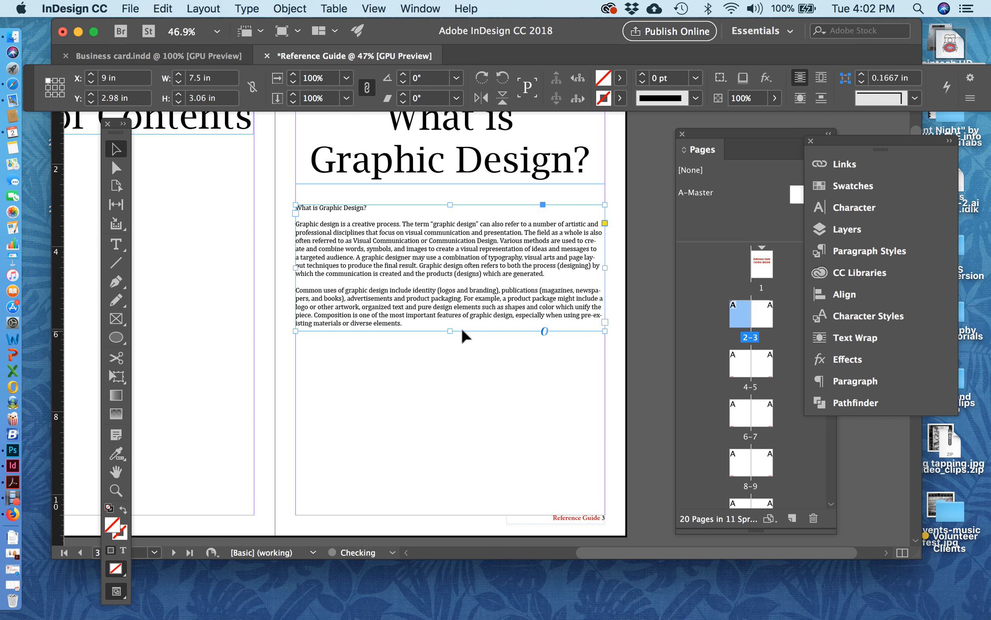
click(447, 356)
scroll(450, 327, up, 2)
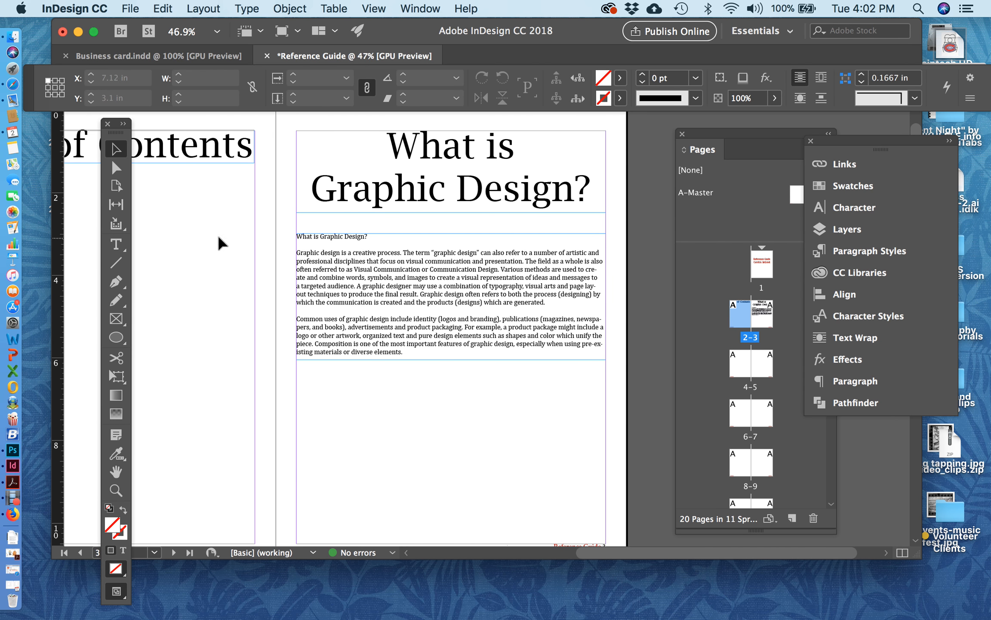
Delete the duplicate "What is Graphic Design?" line and the empty lines above the first body paragraph.
click(116, 244)
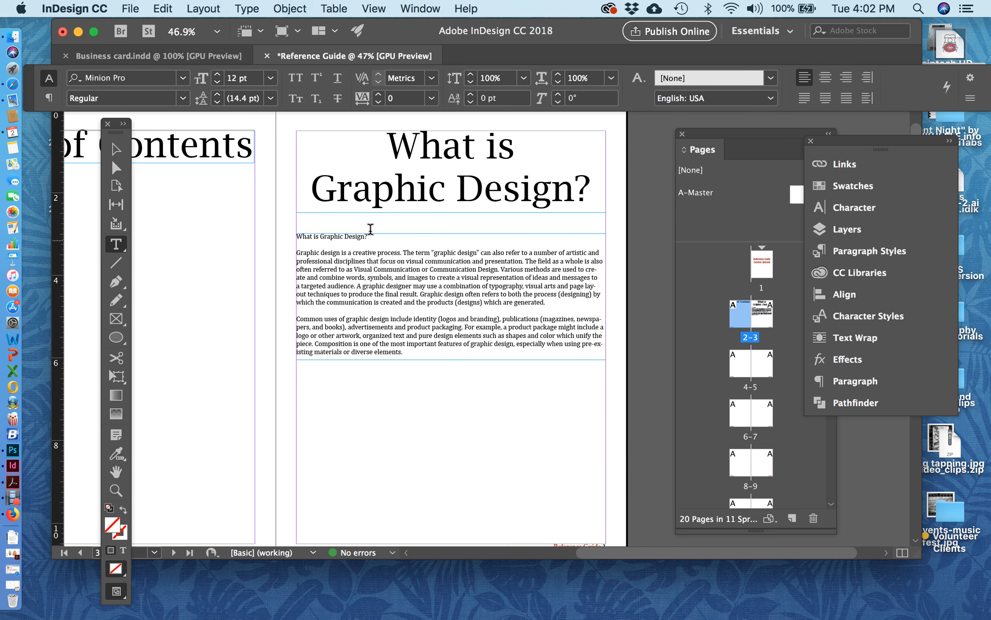
drag(370, 236, 294, 236)
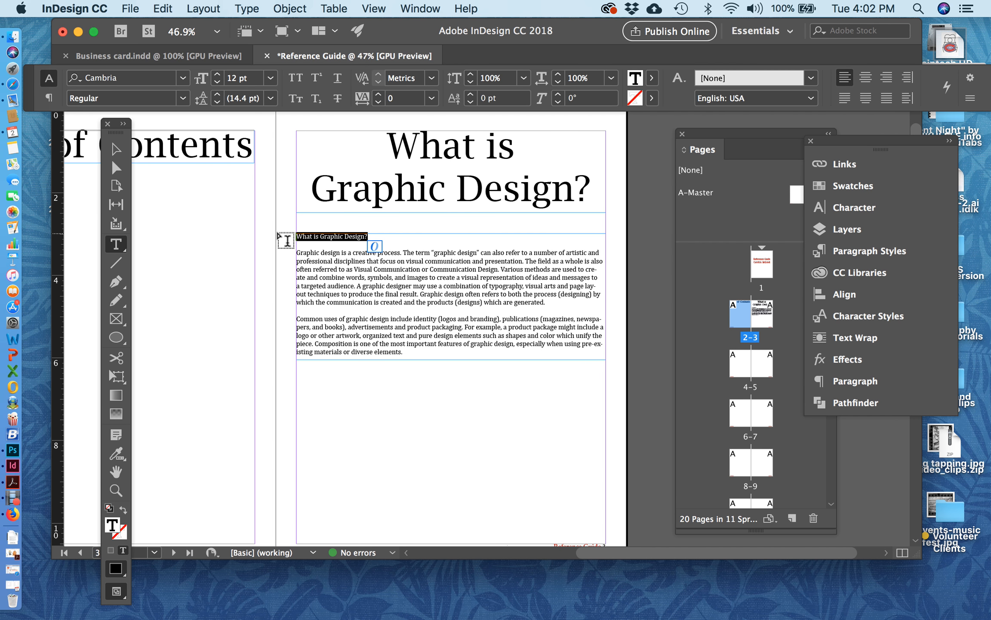
key(BackSpace)
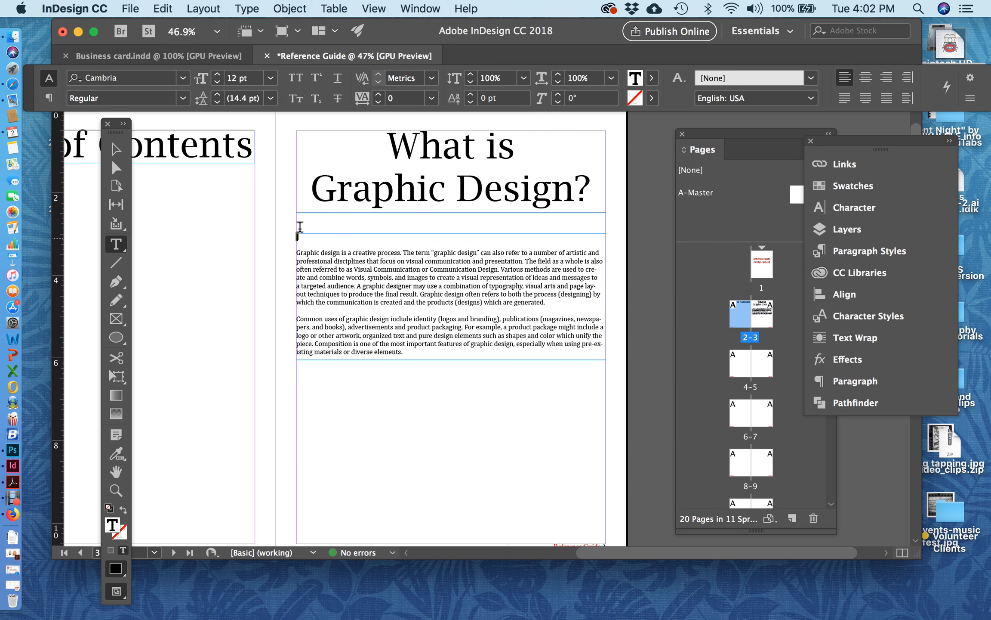
key(Delete)
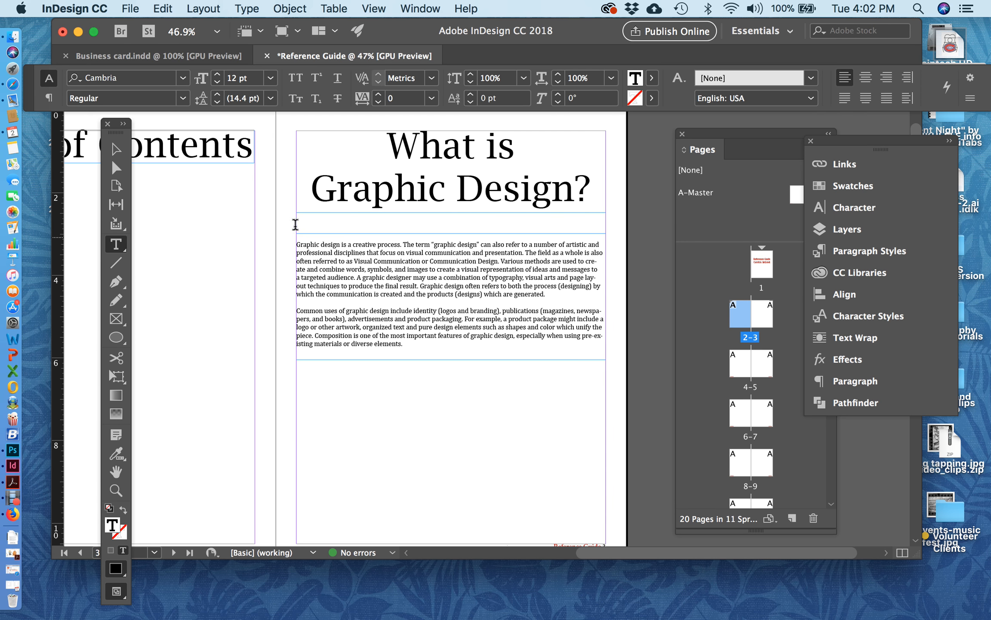
double_click(300, 226)
key(BackSpace)
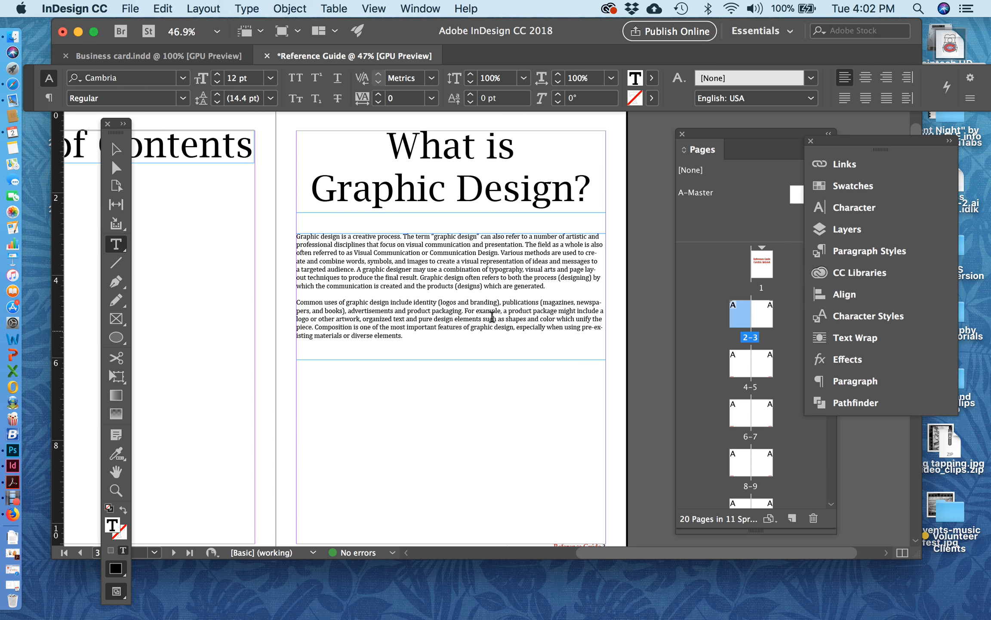
Shorten the body text frame to fit closely around its two paragraphs, about 2.58 in high.
click(121, 153)
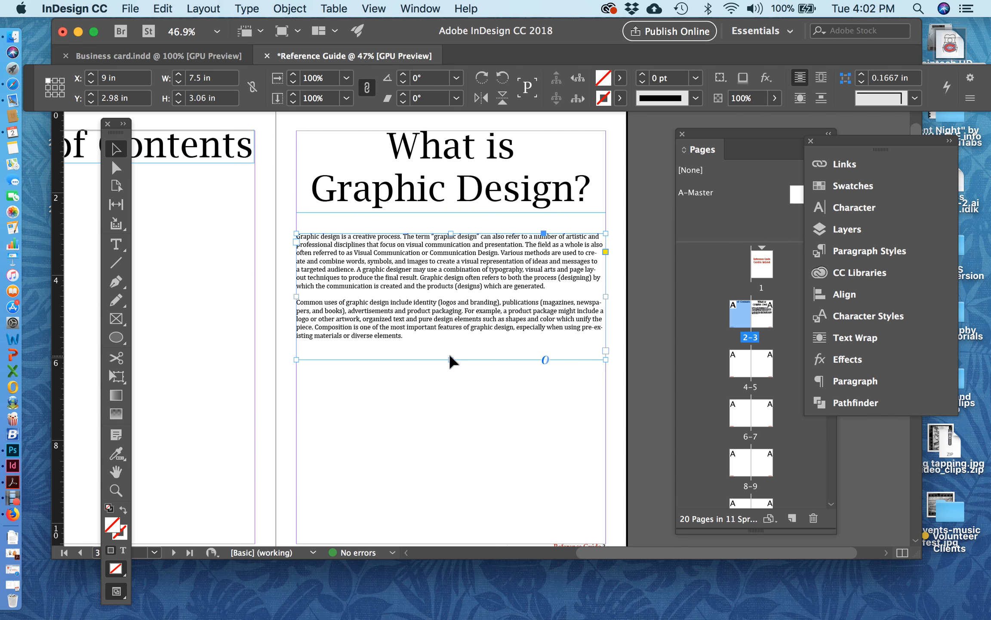
drag(450, 359, 443, 331)
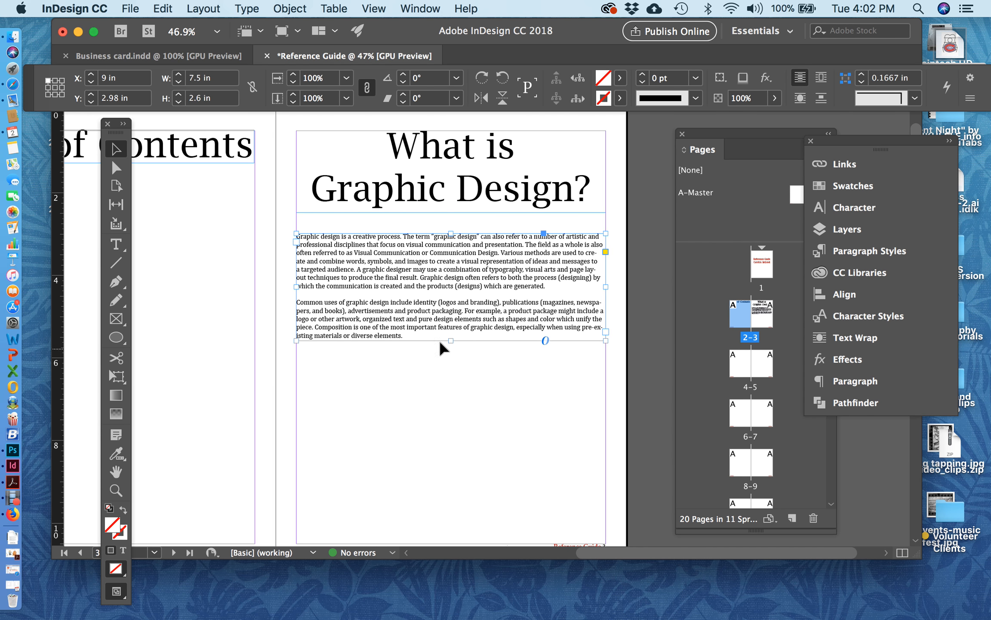
scroll(453, 413, down, 2)
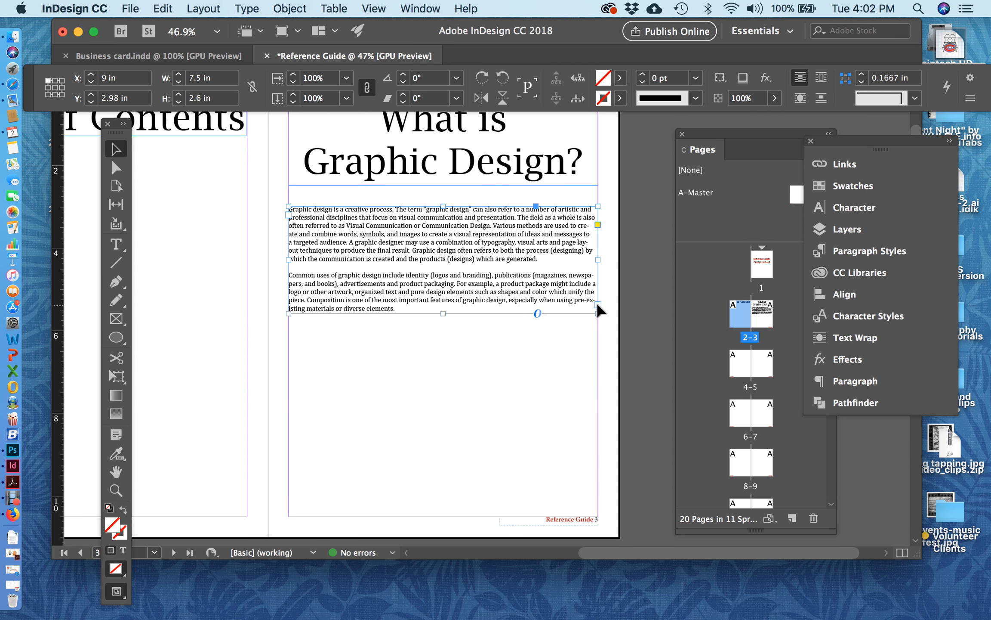
drag(437, 306, 437, 281)
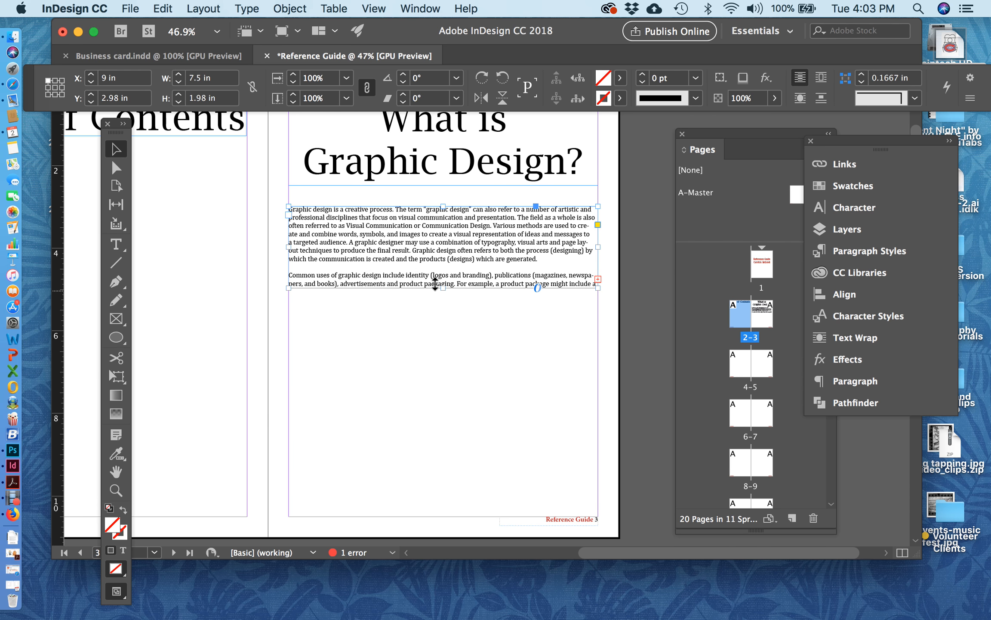
drag(435, 283, 435, 306)
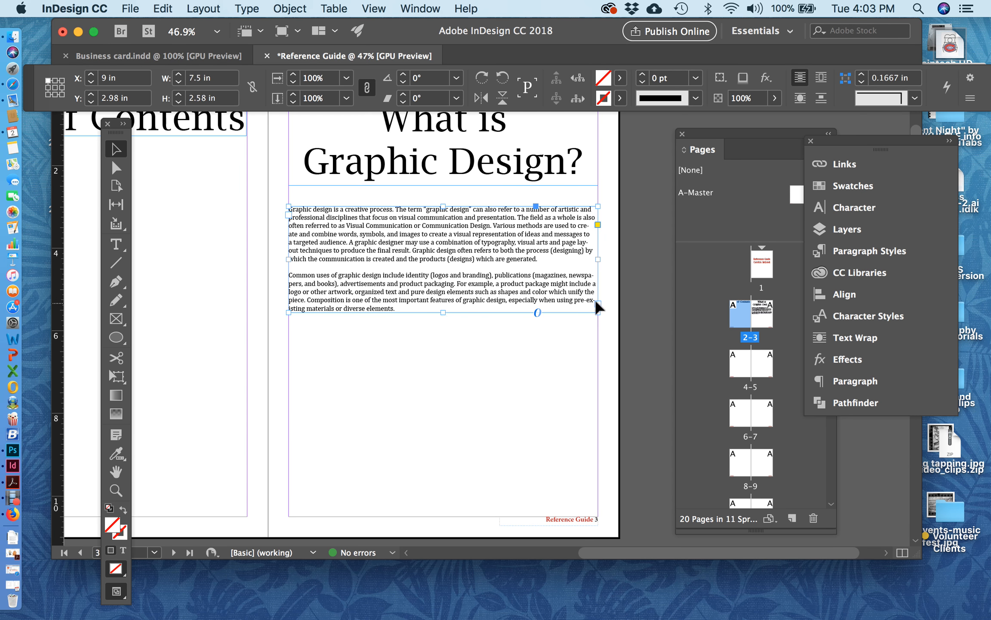
Add an empty line after the last body paragraph and extend the text frame to about 2.895 in high.
double_click(413, 301)
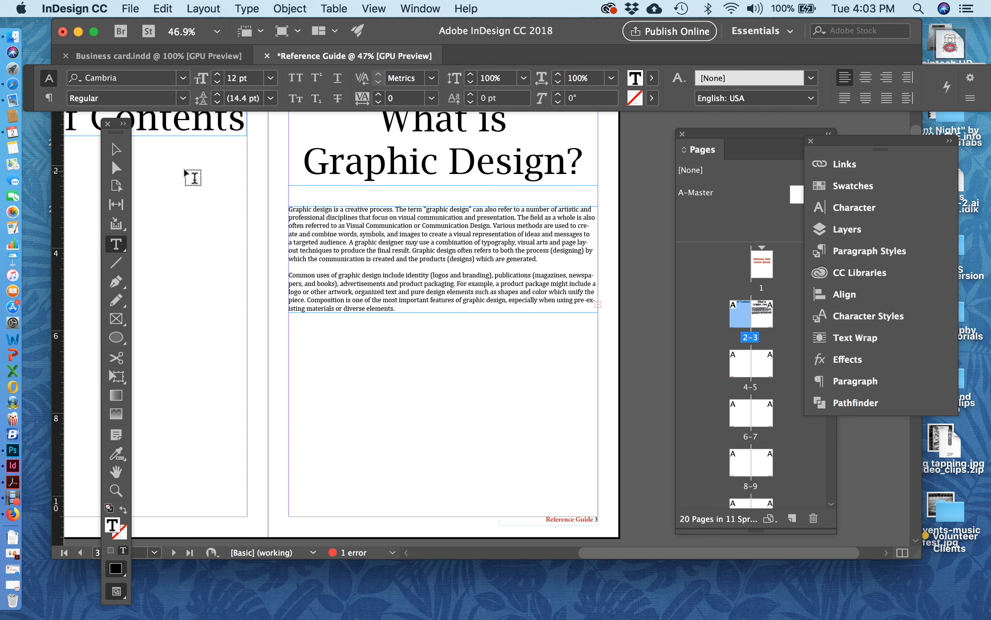
key(Escape)
drag(438, 303, 438, 317)
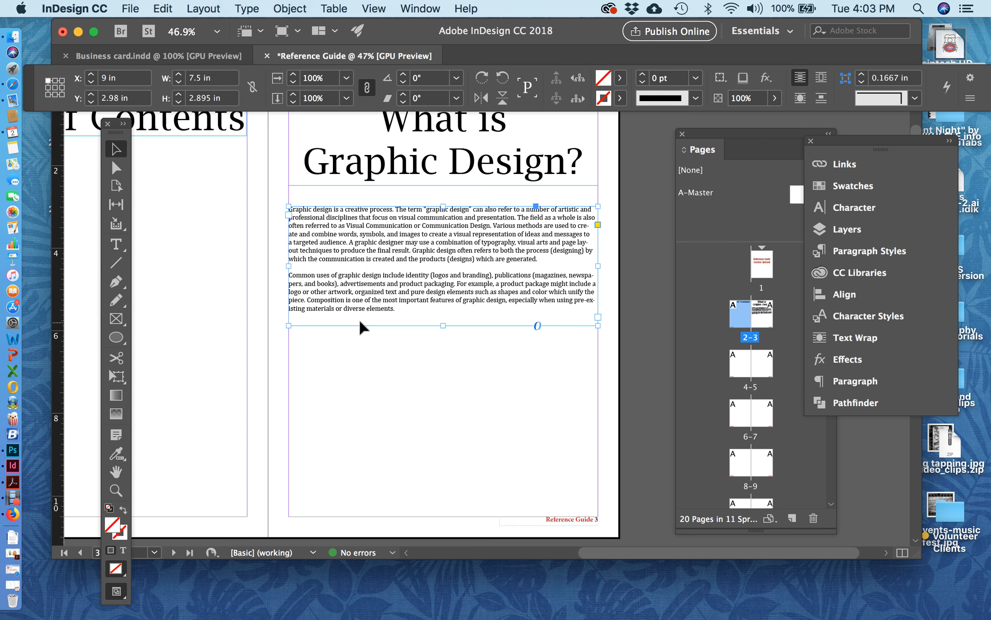
click(115, 244)
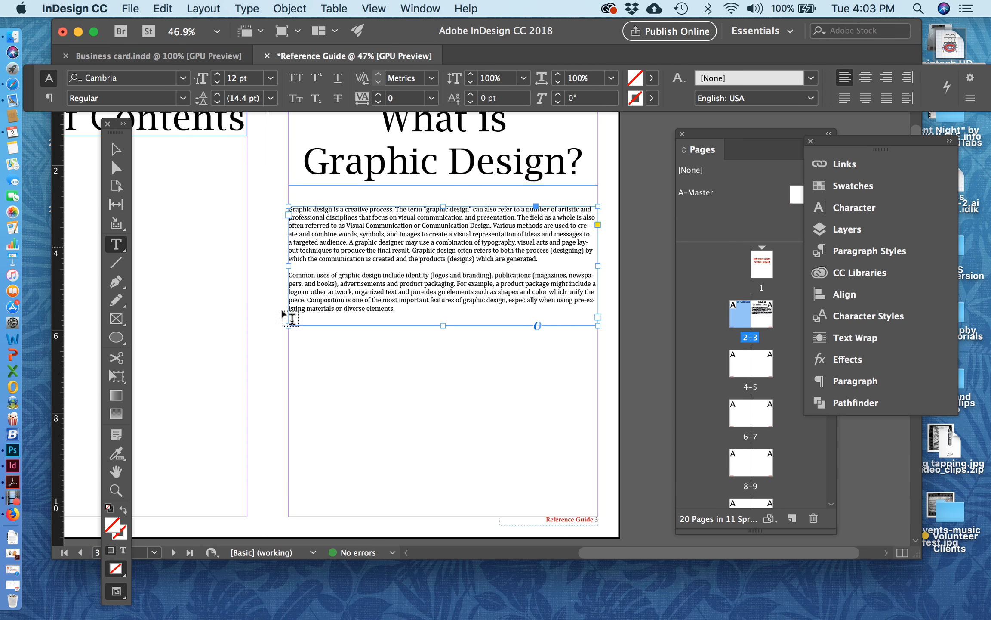
click(291, 316)
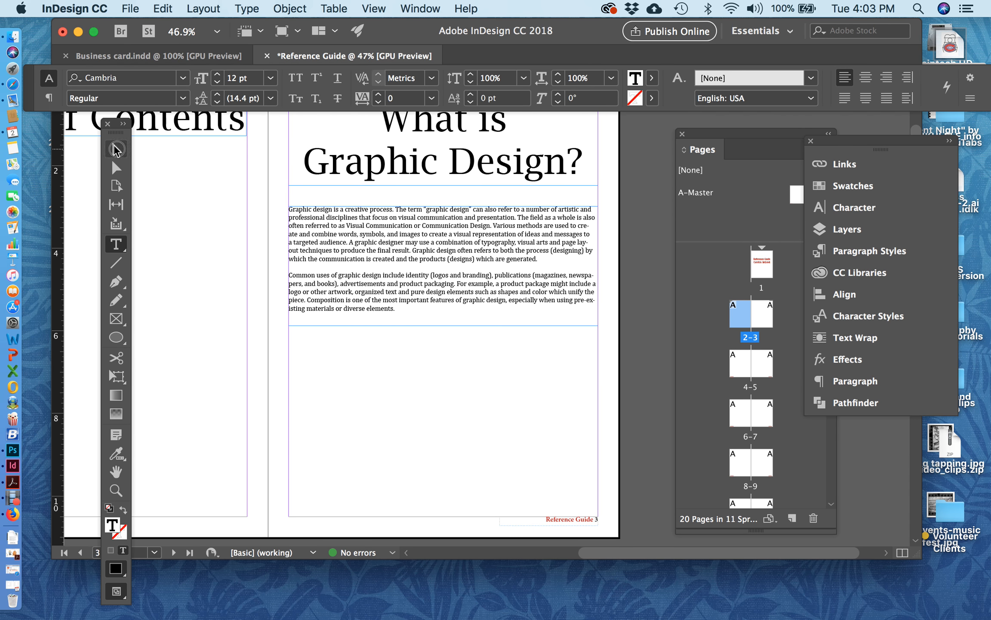
key(Escape)
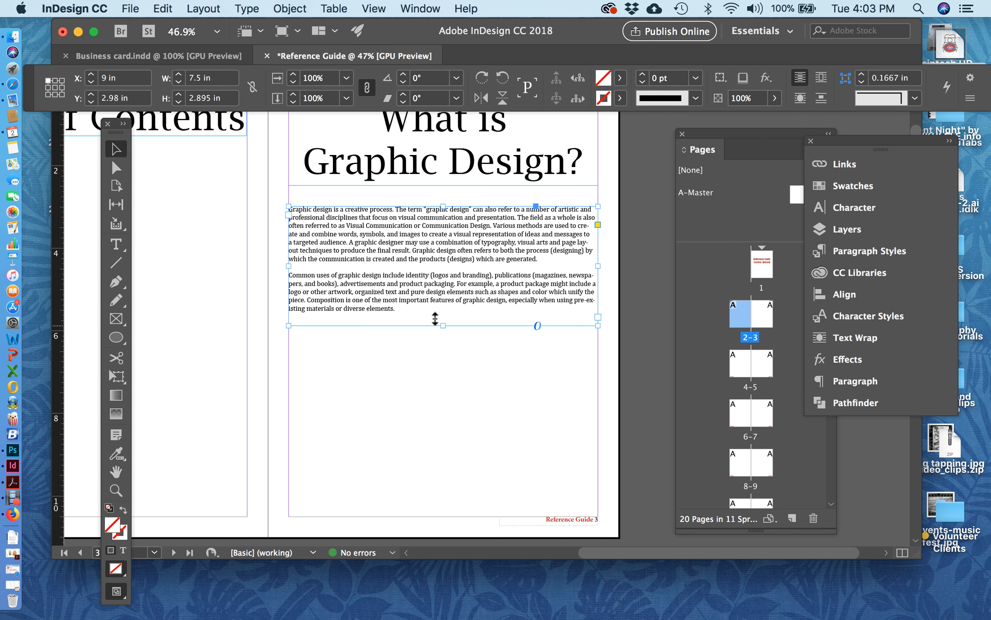
Shorten the body text frame to about 2.6 in high and move it slightly up toward the heading, to Y about 2.875 in.
drag(435, 318, 435, 307)
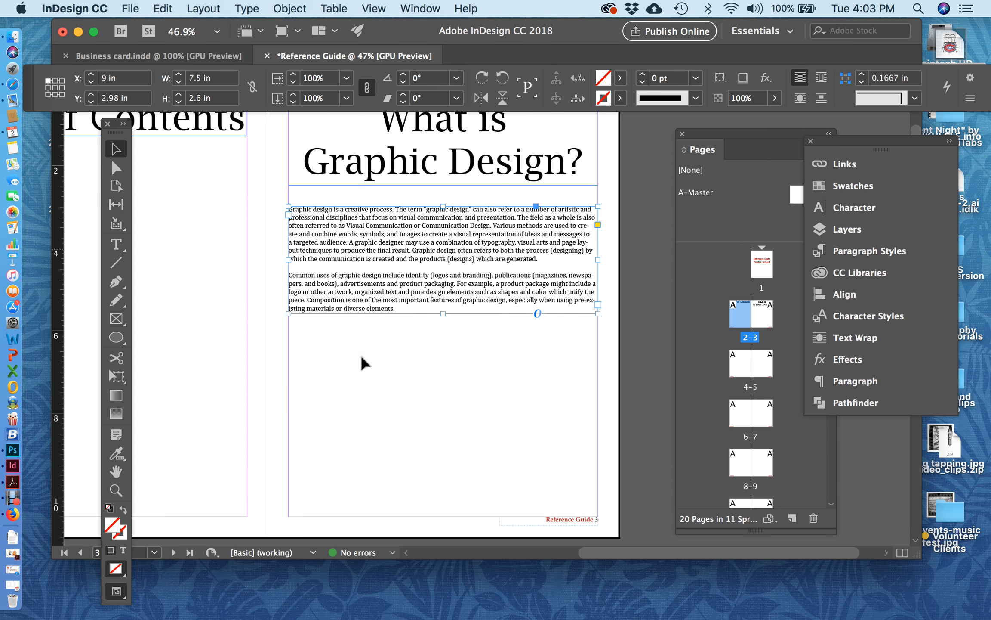
click(482, 360)
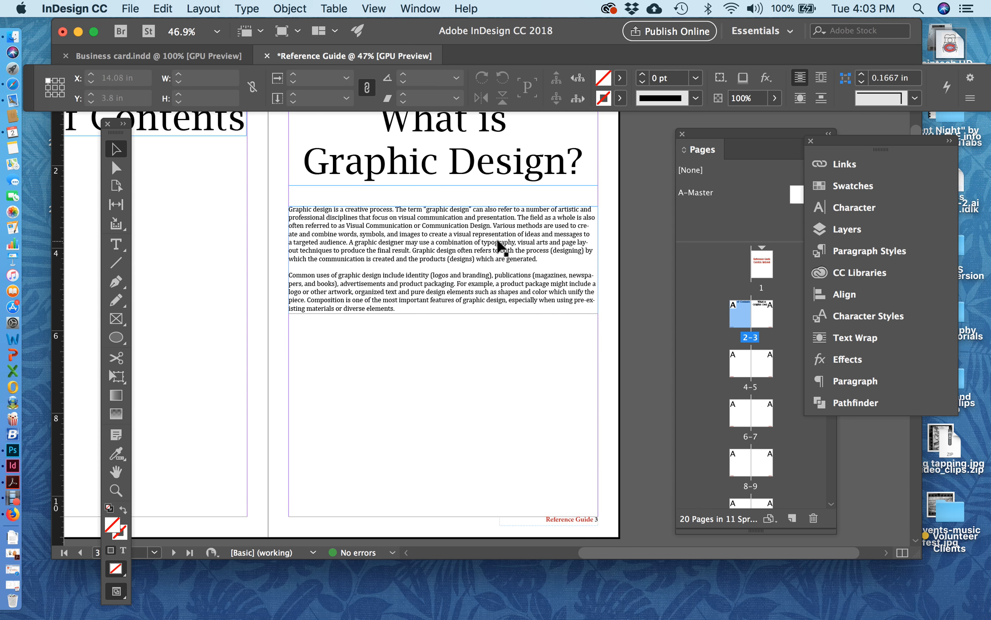
drag(499, 246, 500, 241)
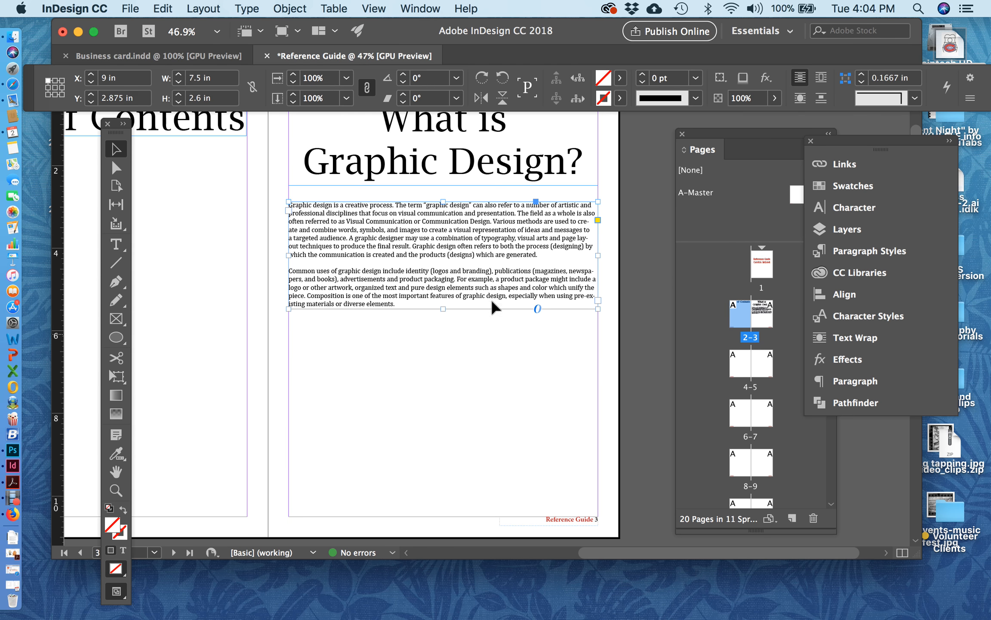
click(473, 354)
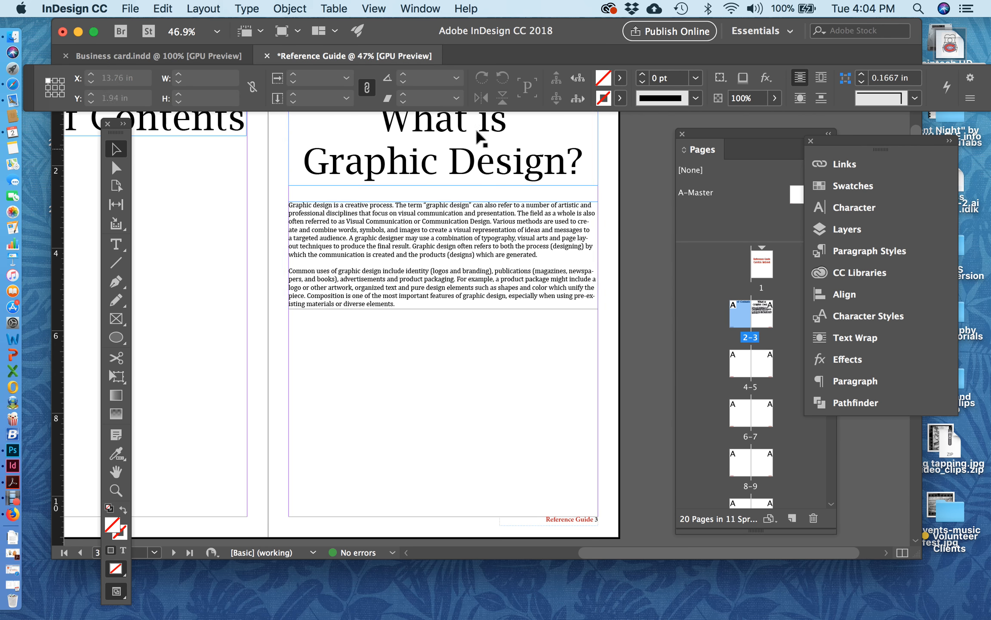
scroll(453, 210, up, 2)
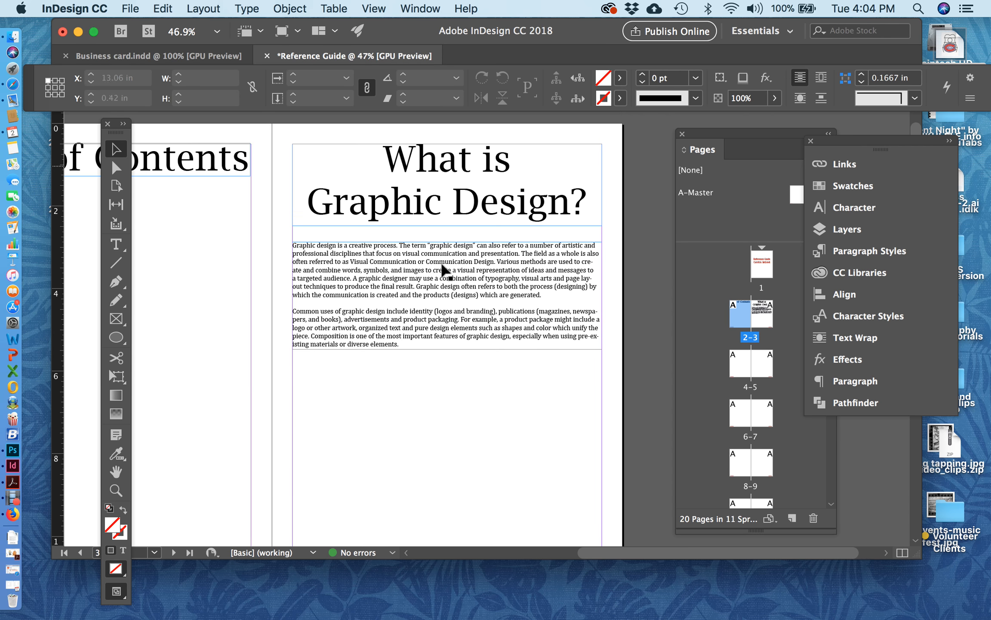
scroll(452, 384, down, 2)
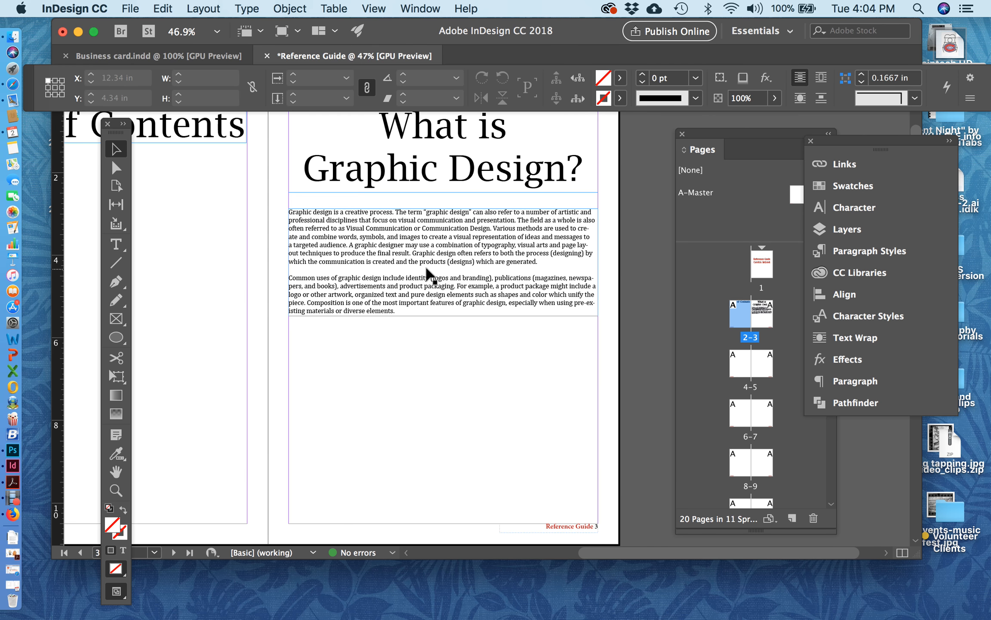
Switch to Safari and search Google for "CRAP principles".
click(20, 83)
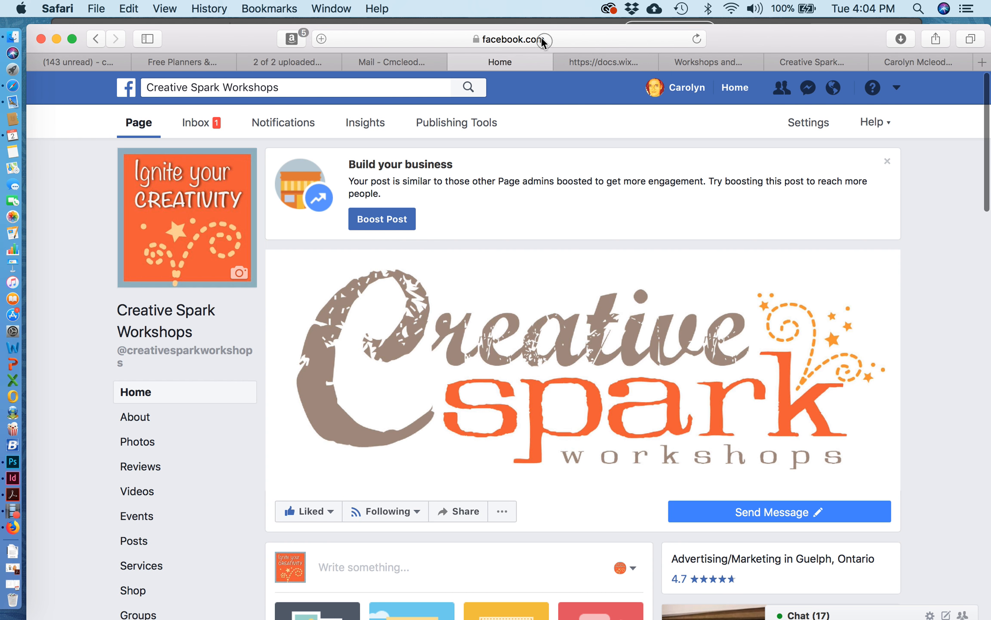
click(543, 40)
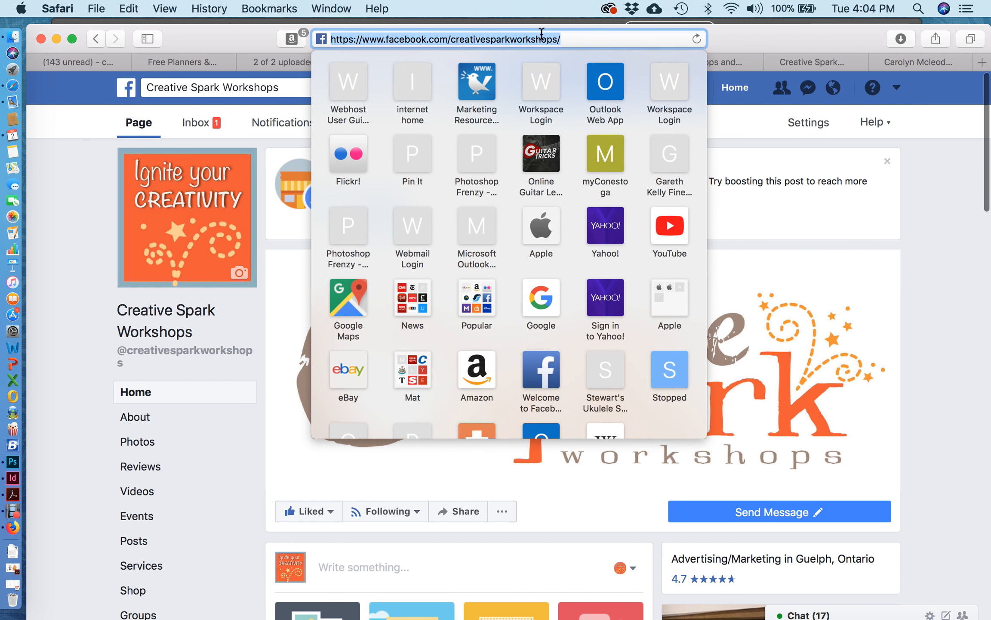
text(CRAP p)
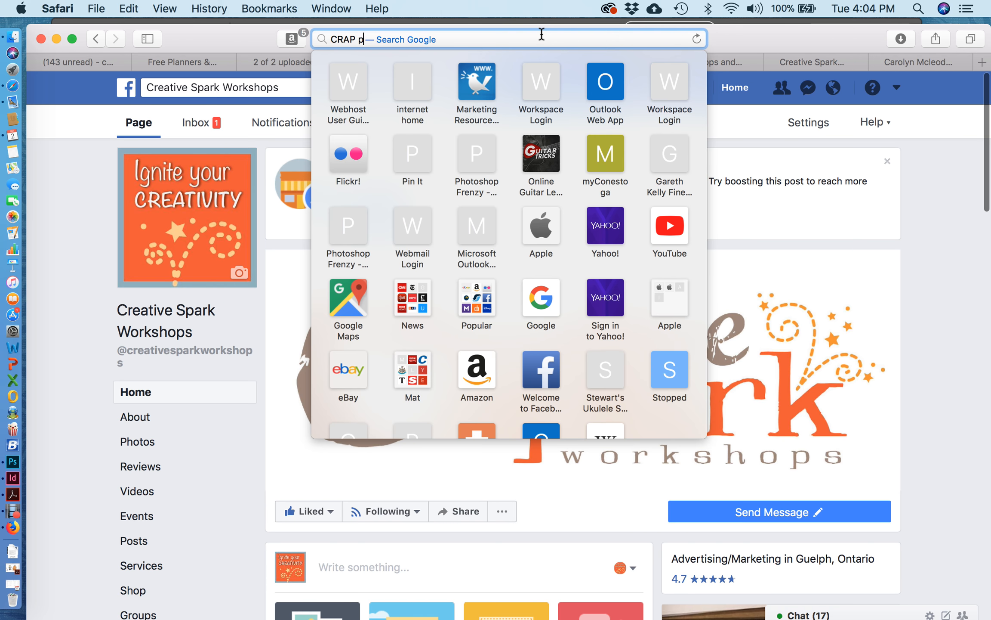
text(rinciples)
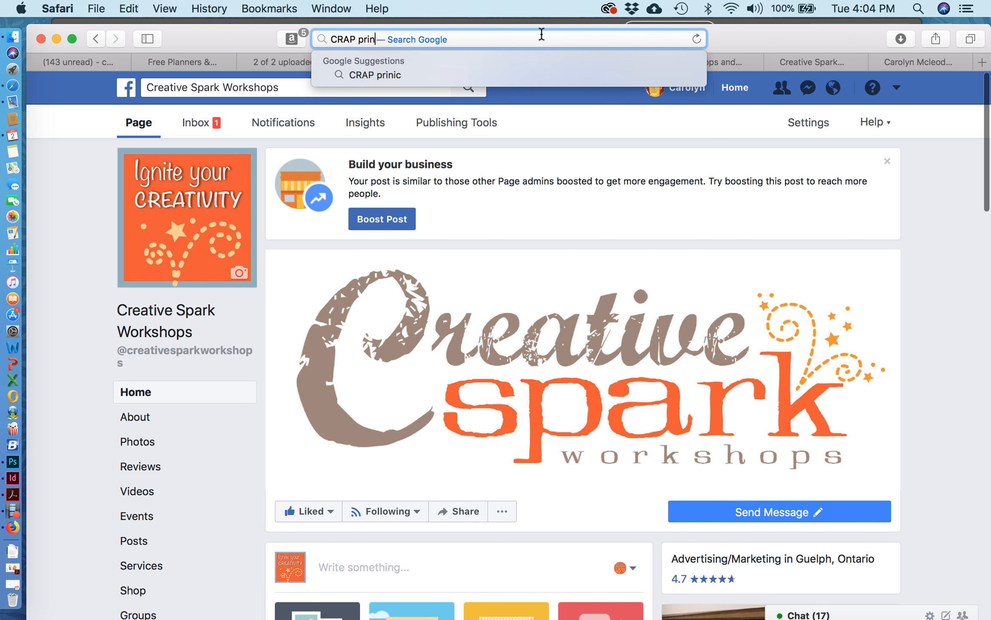
key(Escape)
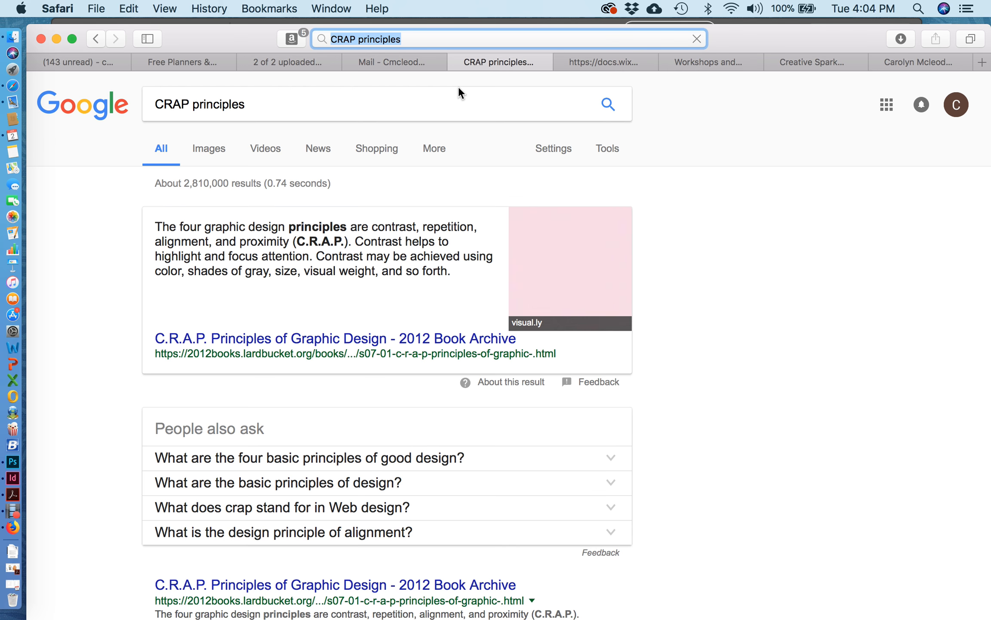
Show the image results for the search and open the preview of the dark "Principles of Design" infographic from docontent.wordpress.com.
click(201, 146)
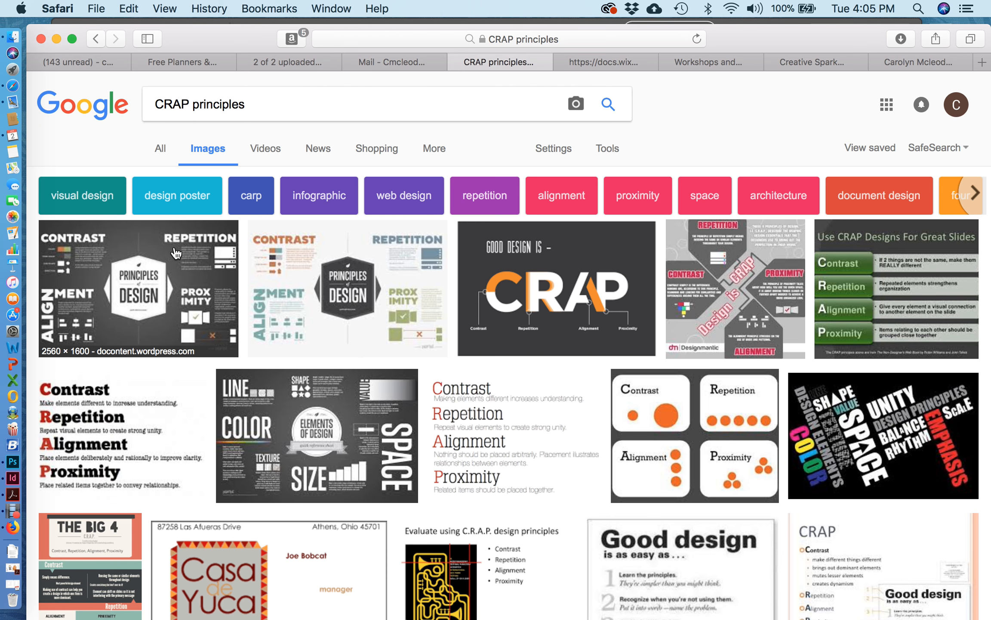
click(124, 272)
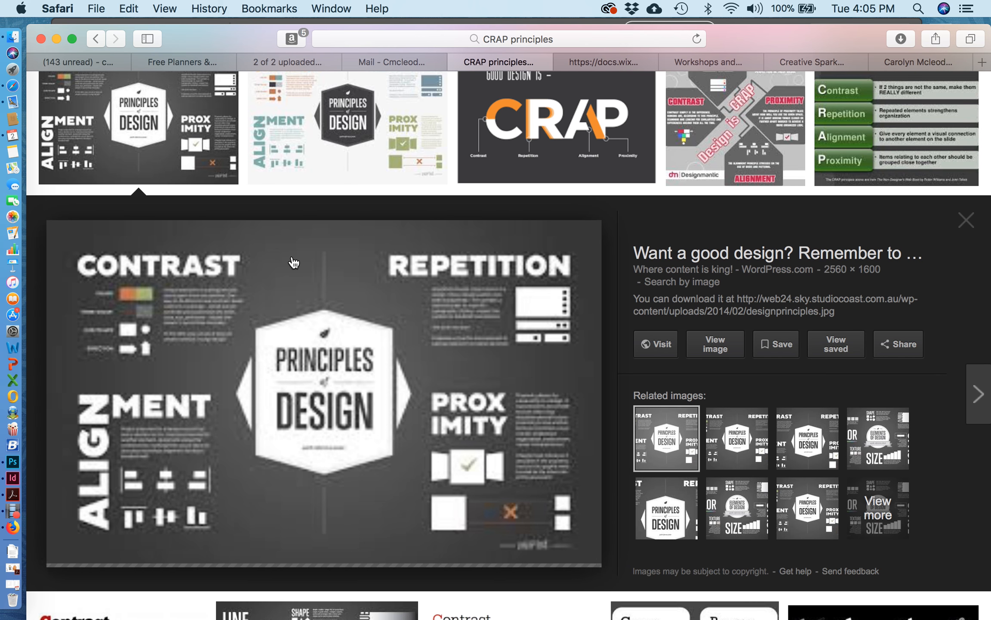